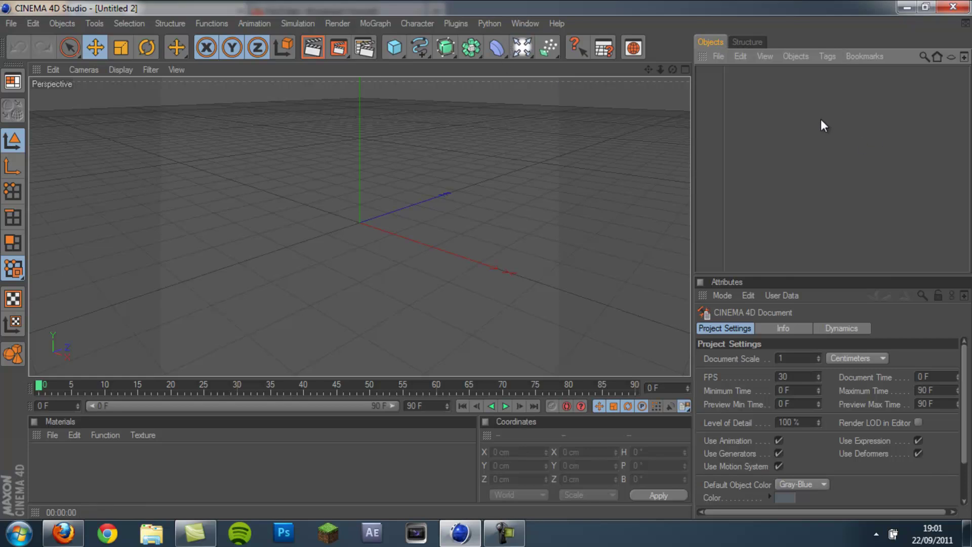
Add a MoText object to the scene and replace its default text with KRUZE.
{"action": "left_click", "coordinate": [384, 24]}
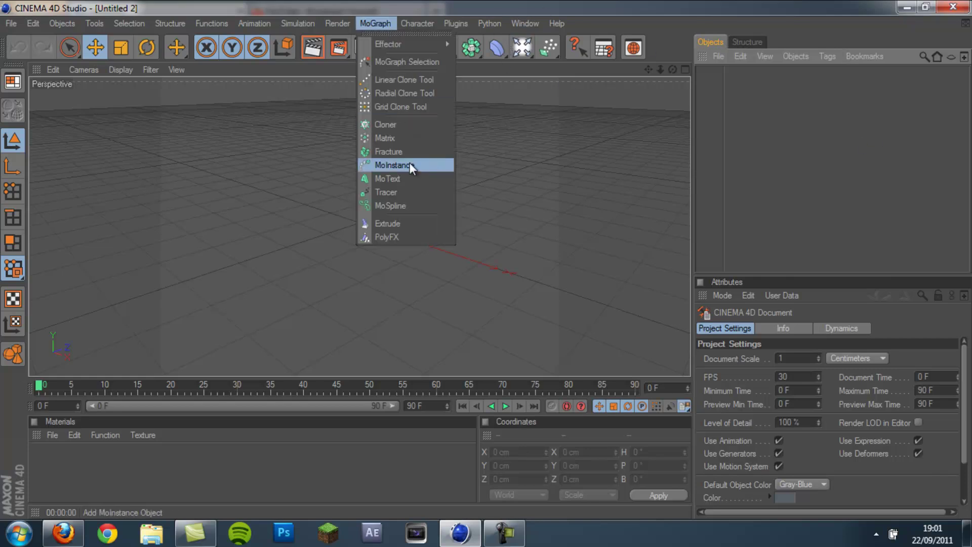
{"action": "left_click", "coordinate": [393, 180]}
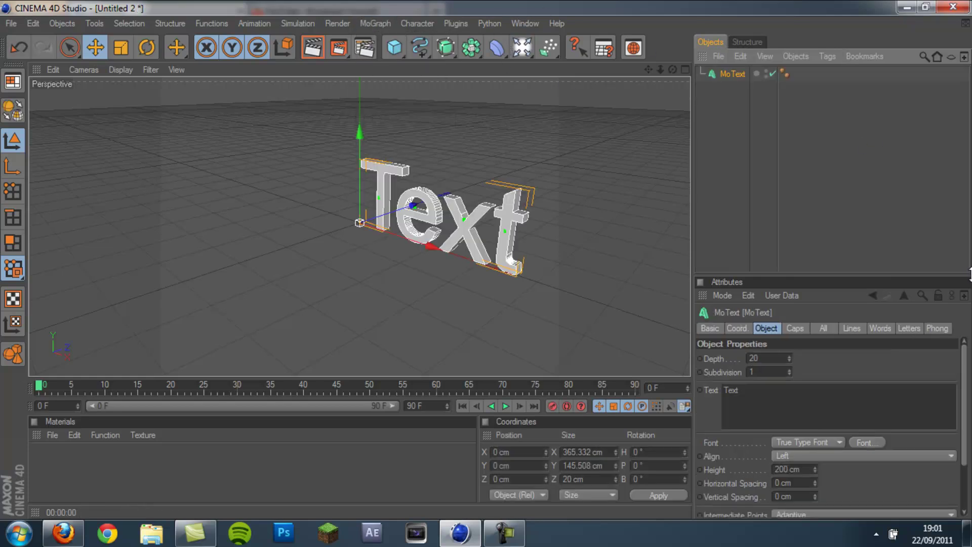
{"action": "left_click", "coordinate": [785, 413]}
{"action": "key", "text": "BackSpace"}
{"action": "key", "text": "BackSpace"}
{"action": "key", "text": "BackSpace"}
{"action": "key", "text": "BackSpace"}
{"action": "key", "text": "BackSpace"}
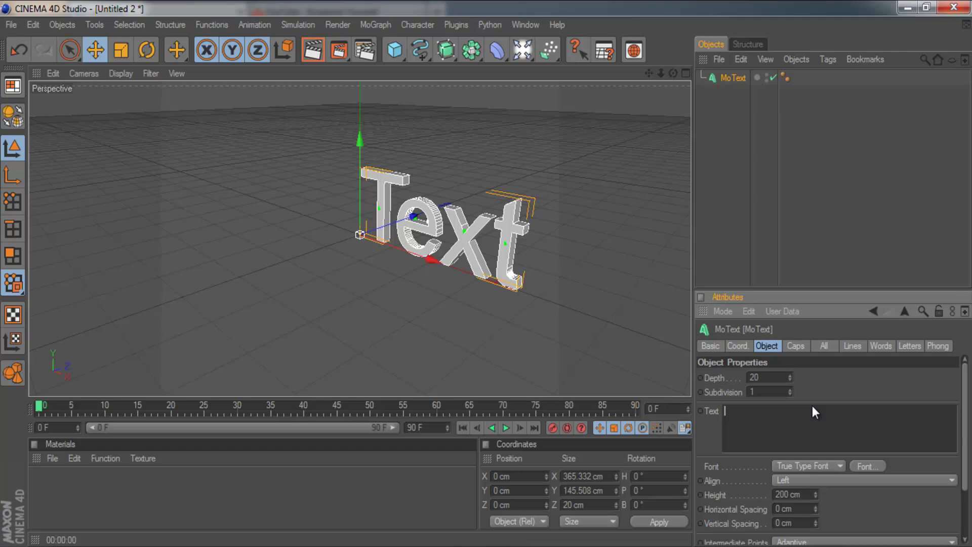
{"action": "key", "text": "Caps_Lock"}
{"action": "type", "text": "KRUZE"}
{"action": "key", "text": "Caps_Lock"}
Align the KRUZE text to the middle and set its depth to 85.
{"action": "left_click", "coordinate": [869, 383]}
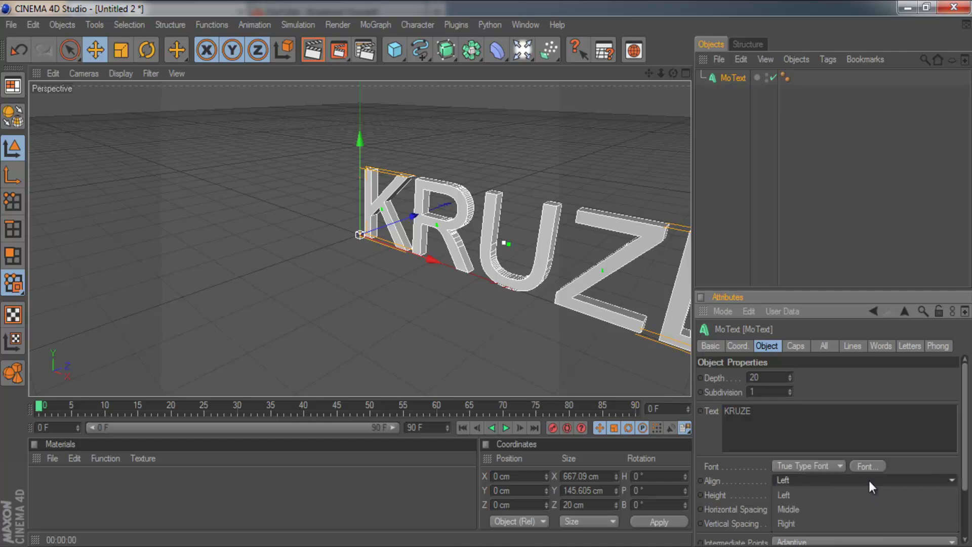
{"action": "left_click", "coordinate": [869, 481]}
{"action": "left_click", "coordinate": [817, 522]}
{"action": "left_click_drag", "start_coordinate": [791, 377], "coordinate": [791, 373]}
{"action": "left_click_drag", "start_coordinate": [772, 413], "coordinate": [642, 375]}
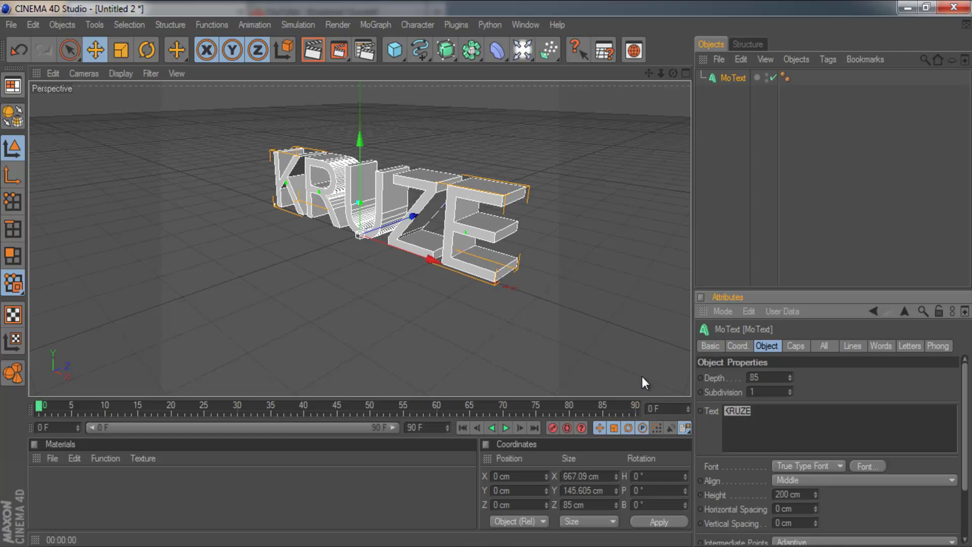
Change the MoText font to Autumn in the Medium style.
{"action": "left_click", "coordinate": [871, 464]}
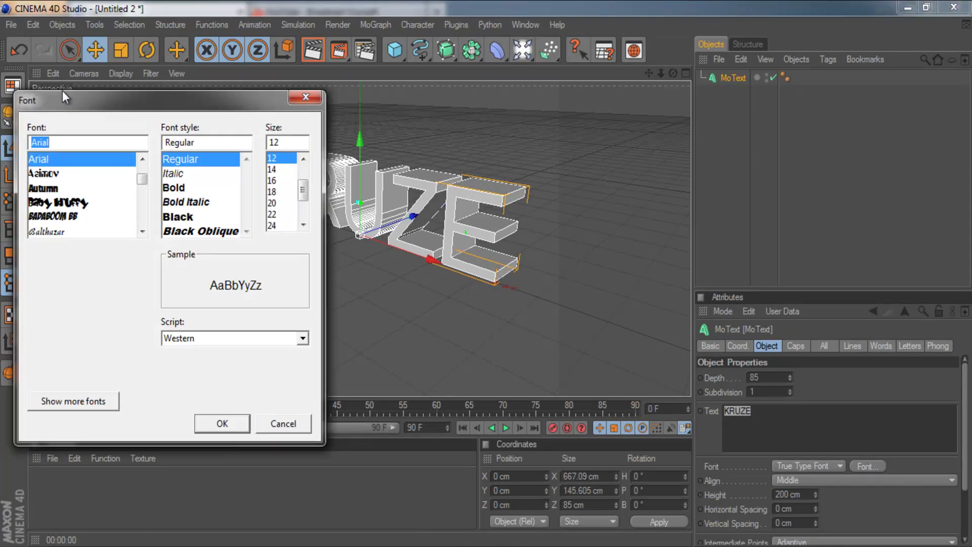
{"action": "left_click", "coordinate": [49, 188]}
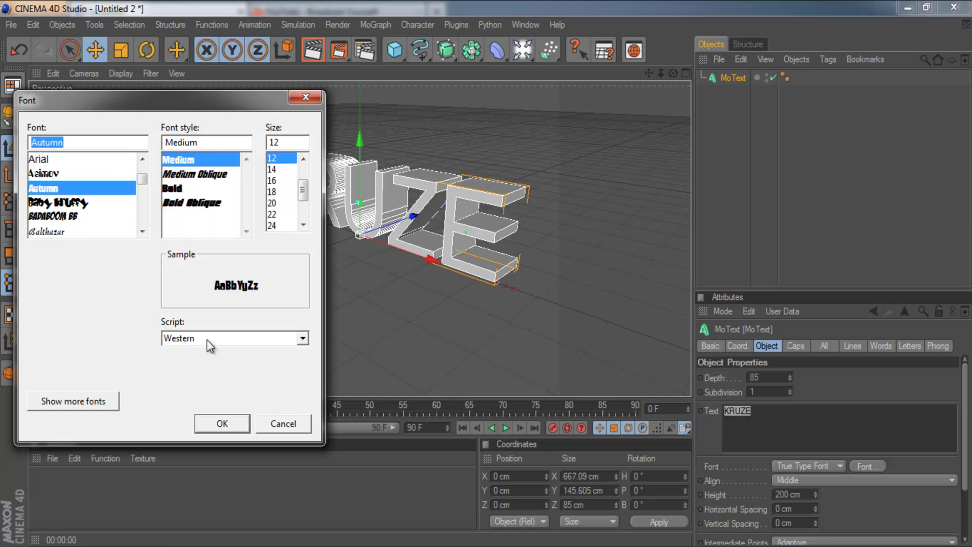
{"action": "left_click", "coordinate": [222, 424]}
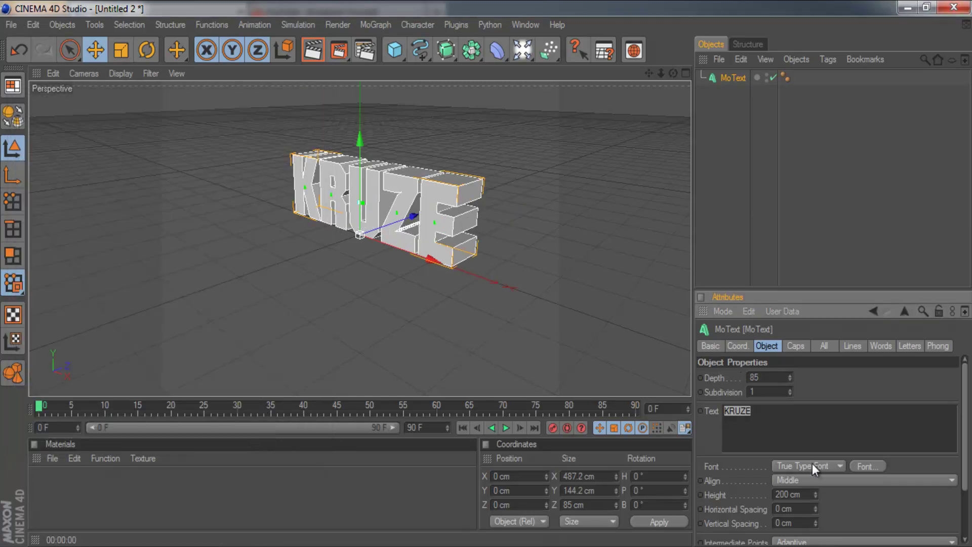
{"action": "left_click", "coordinate": [871, 468]}
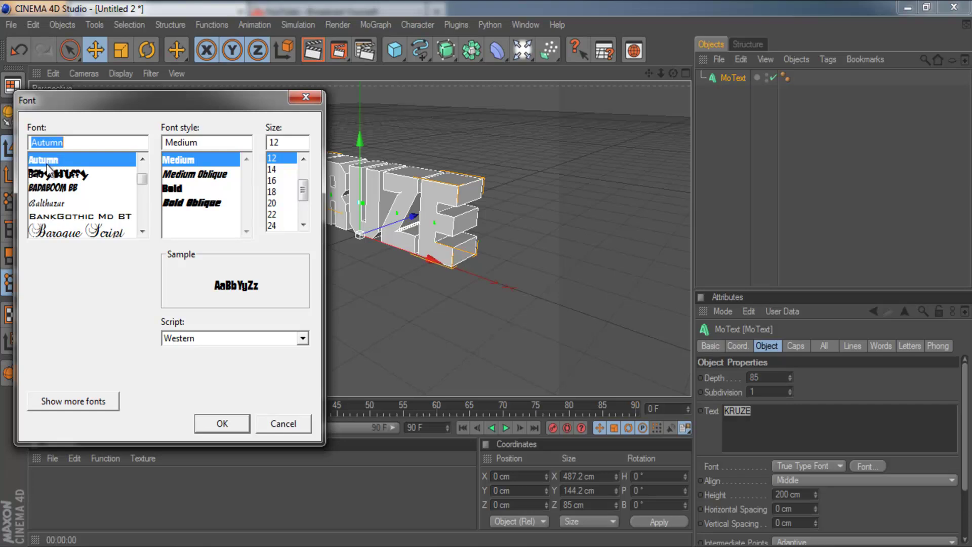
{"action": "left_click", "coordinate": [239, 422]}
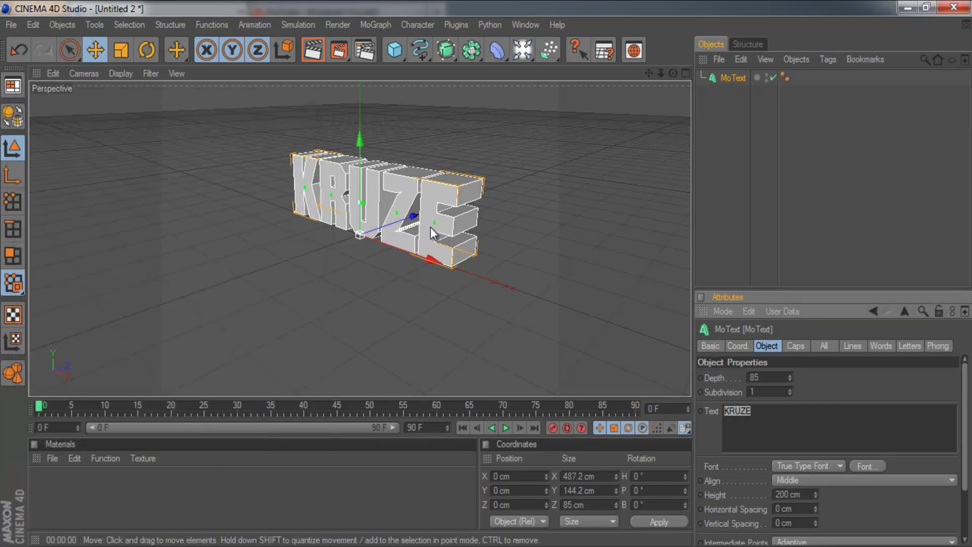
Set the horizontal spacing between the KRUZE letters to 5 cm.
{"action": "left_click_drag", "start_coordinate": [673, 73], "coordinate": [691, 257]}
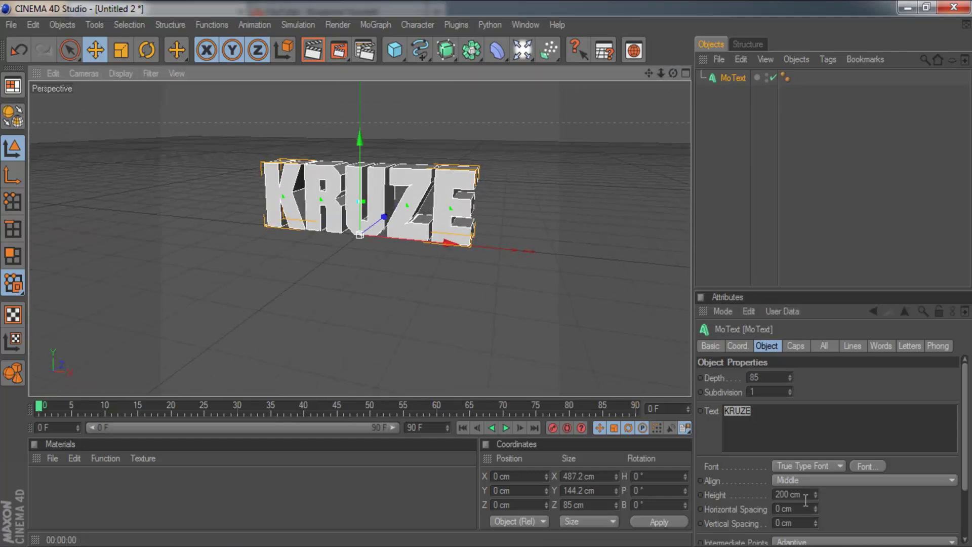
{"action": "left_click_drag", "start_coordinate": [815, 508], "coordinate": [815, 510]}
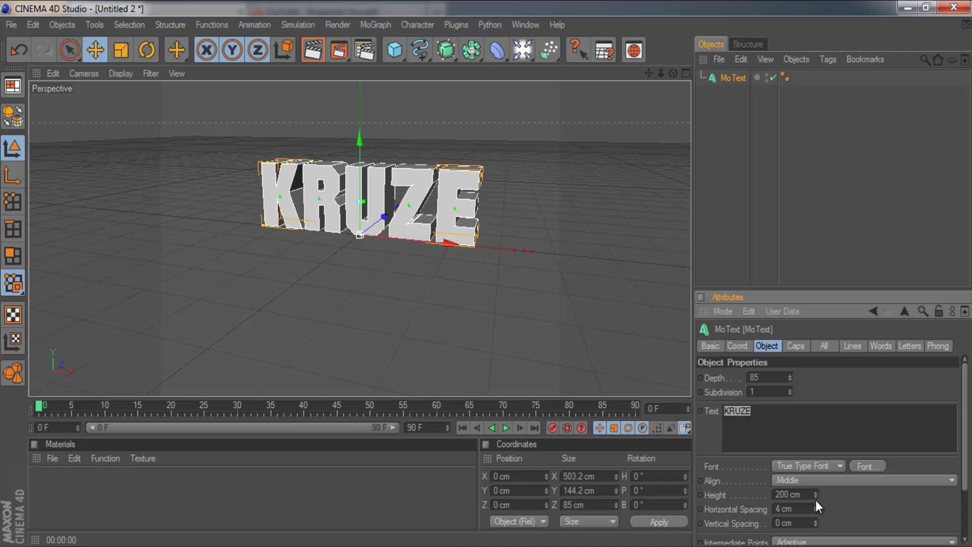
{"action": "left_click", "coordinate": [816, 506]}
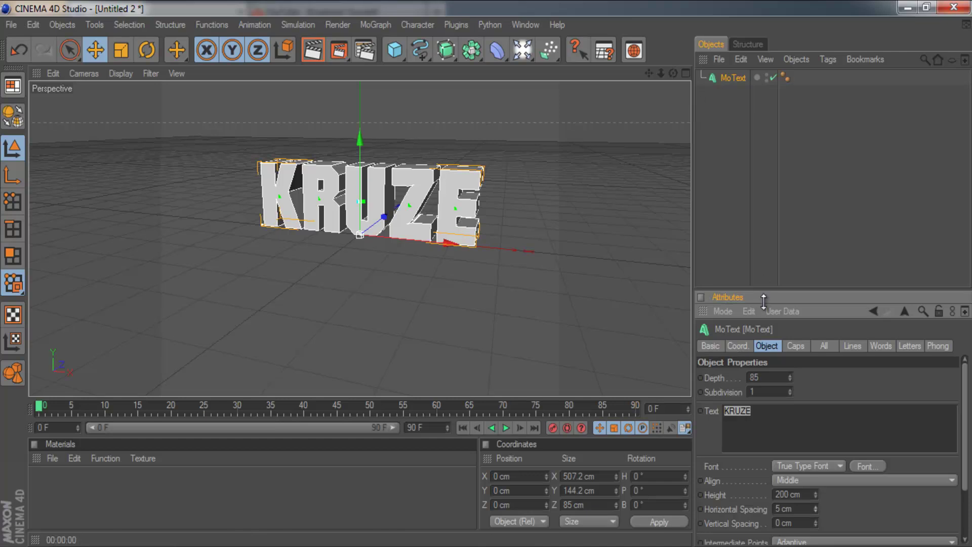
Set both the start and end caps of the MoText object to Fillet Cap.
{"action": "left_click", "coordinate": [787, 214]}
{"action": "left_click", "coordinate": [736, 78]}
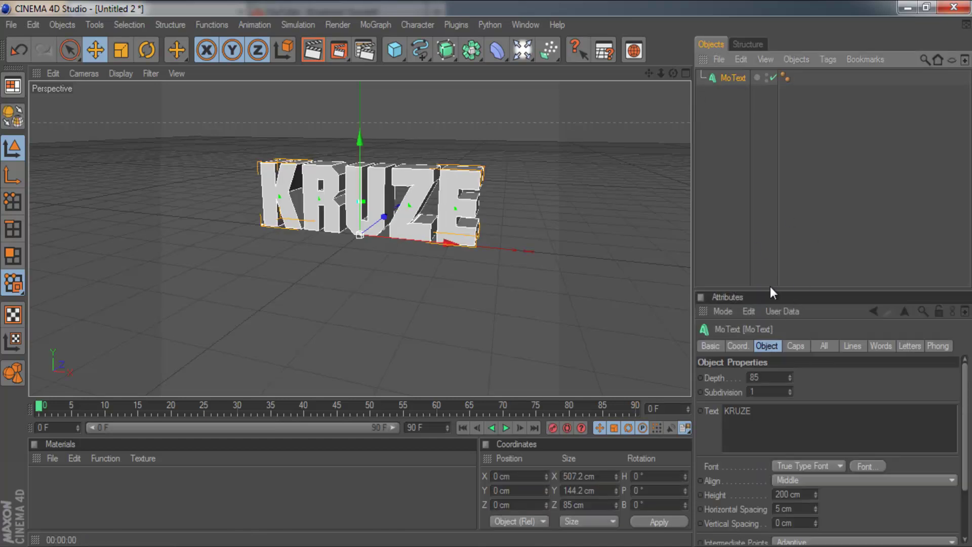
{"action": "left_click", "coordinate": [788, 345]}
{"action": "left_click", "coordinate": [772, 376]}
{"action": "left_click", "coordinate": [767, 434]}
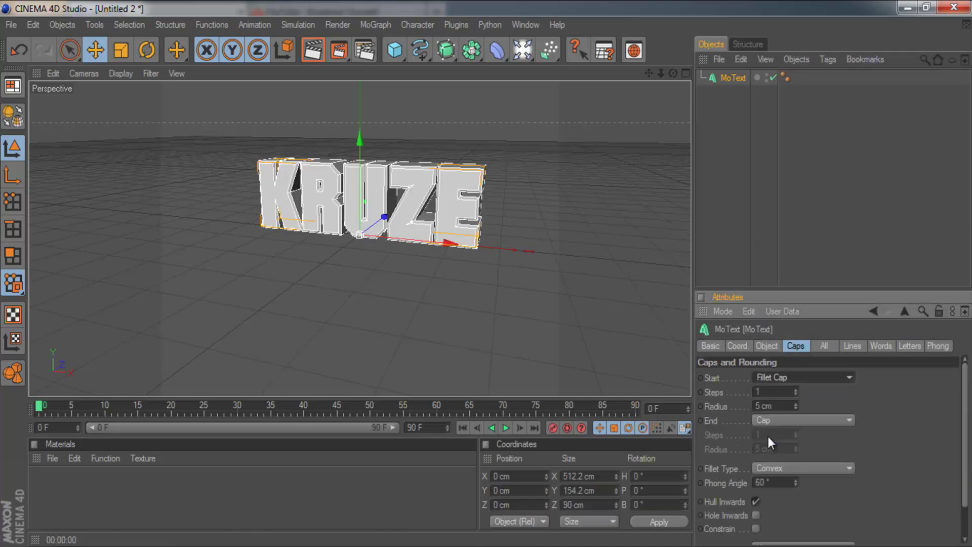
{"action": "left_click", "coordinate": [770, 420]}
{"action": "left_click", "coordinate": [773, 475]}
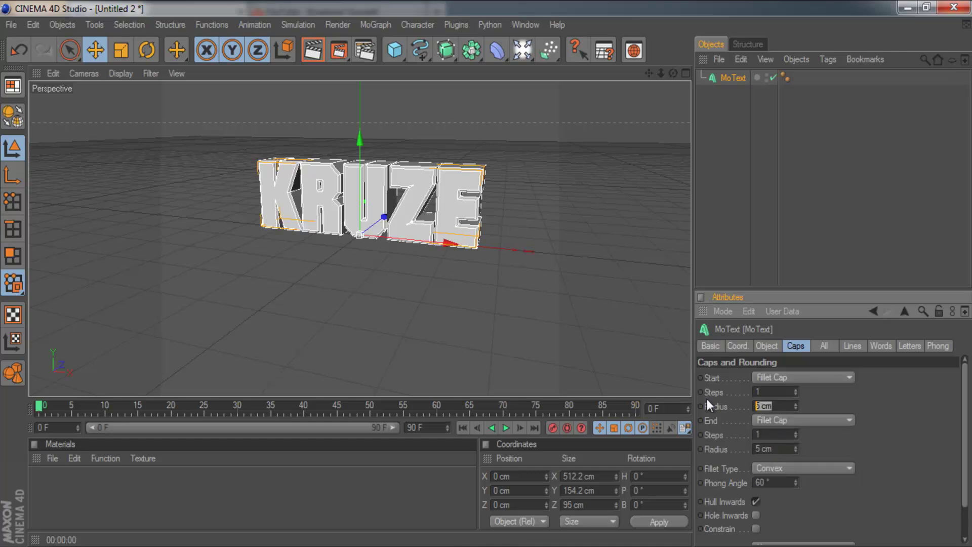
Set the fillet radius of both text caps to 1 cm and the start cap's steps to 2.
{"action": "type", "text": "1"}
{"action": "key", "text": "Tab"}
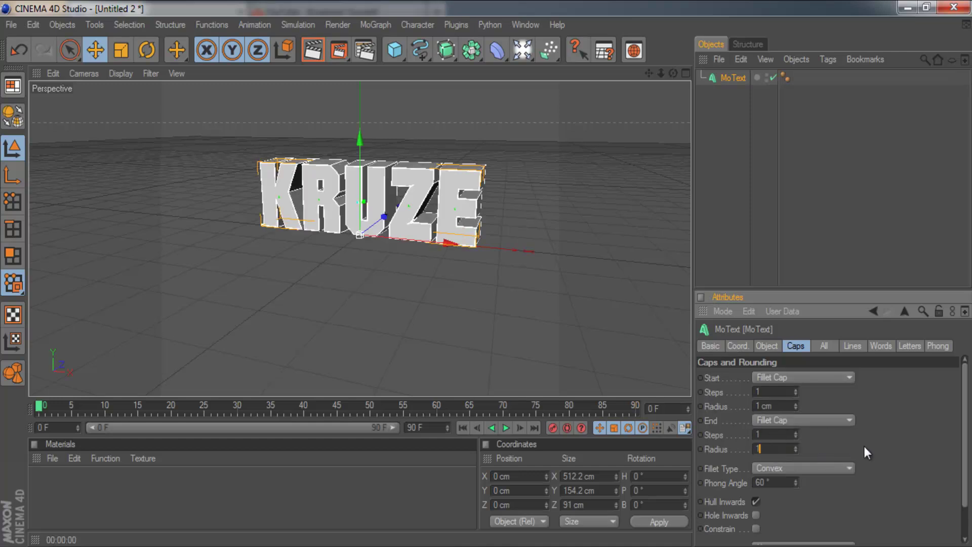
{"action": "type", "text": "1"}
{"action": "key", "text": "Return"}
{"action": "type", "text": "2"}
{"action": "key", "text": "Tab"}
{"action": "key", "text": "Tab"}
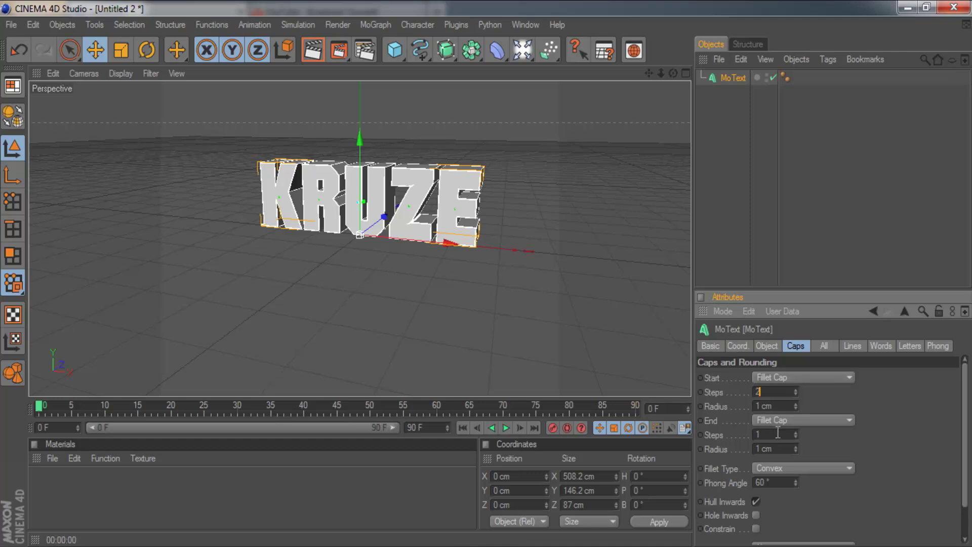
{"action": "left_click", "coordinate": [715, 227]}
{"action": "left_click_drag", "start_coordinate": [674, 74], "coordinate": [490, 274]}
{"action": "left_click", "coordinate": [732, 78]}
{"action": "left_click", "coordinate": [729, 103]}
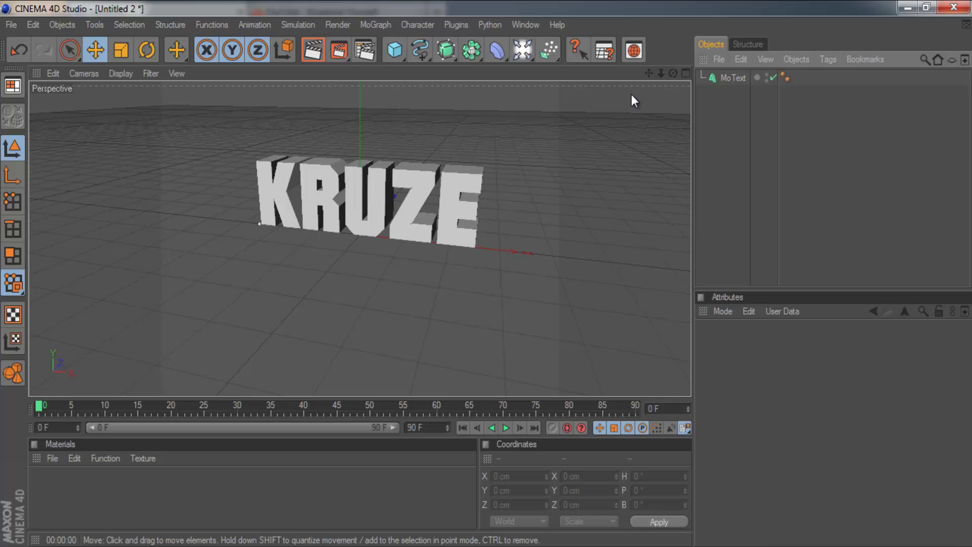
Add a Wrap deformer and make it a child of the MoText object.
{"action": "left_click", "coordinate": [494, 54]}
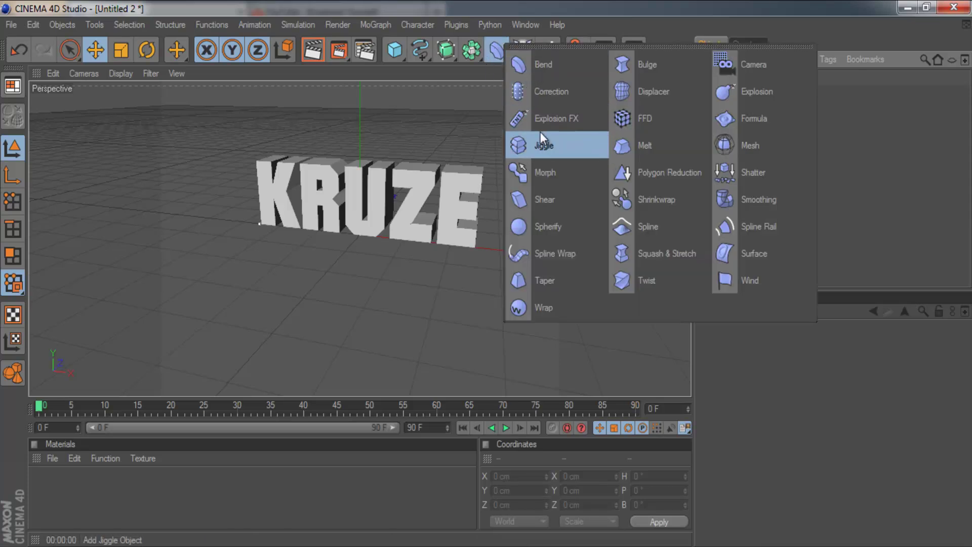
{"action": "left_click", "coordinate": [546, 309]}
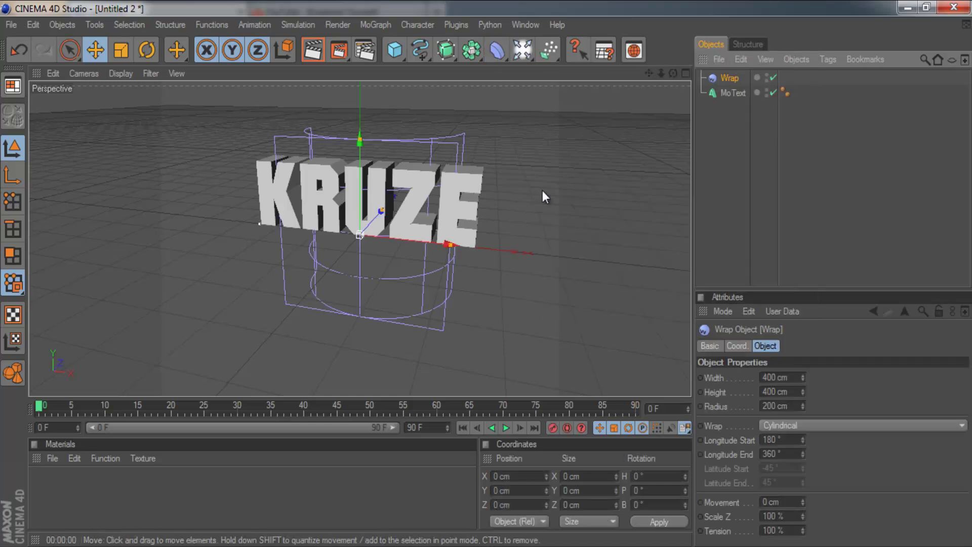
{"action": "left_click", "coordinate": [733, 131]}
{"action": "left_click", "coordinate": [728, 79]}
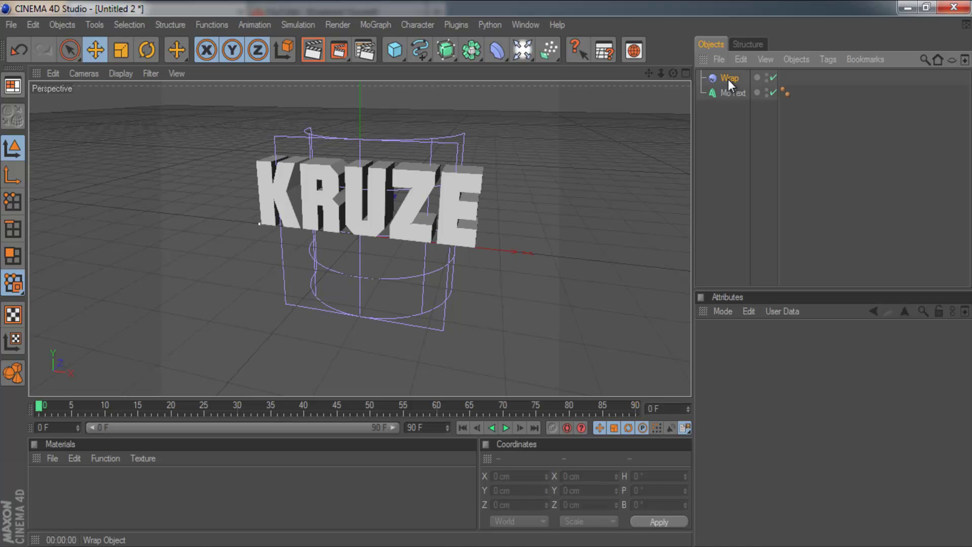
{"action": "left_click_drag", "start_coordinate": [728, 79], "coordinate": [728, 92]}
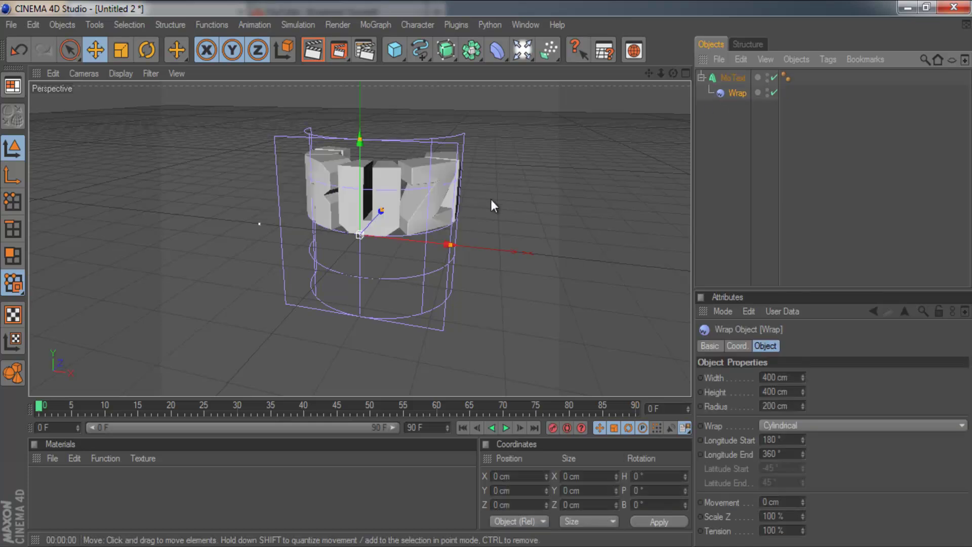
Widen the Wrap deformer's curve around the text by setting its width to 1050 cm and radius to 384 cm.
{"action": "left_click_drag", "start_coordinate": [673, 74], "coordinate": [487, 275]}
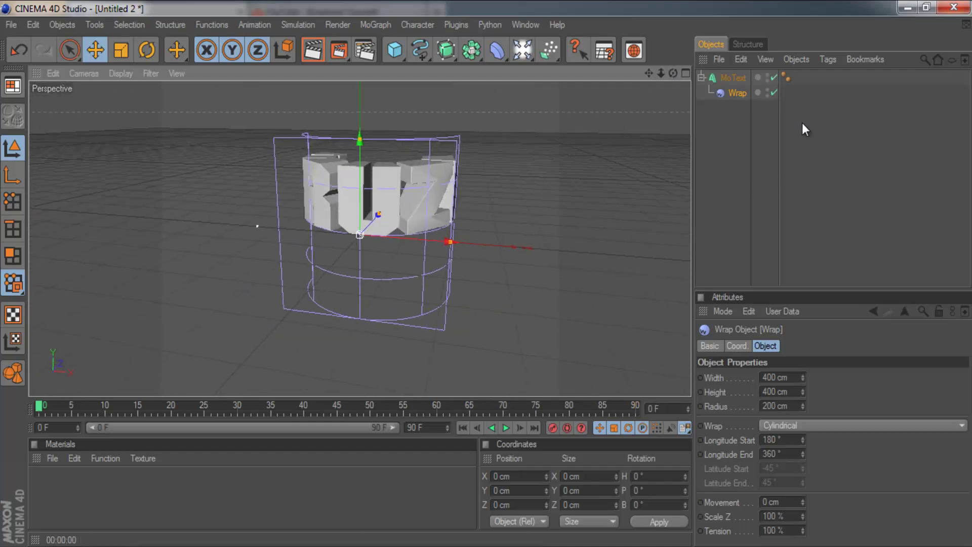
{"action": "left_click", "coordinate": [710, 105]}
{"action": "left_click", "coordinate": [737, 91]}
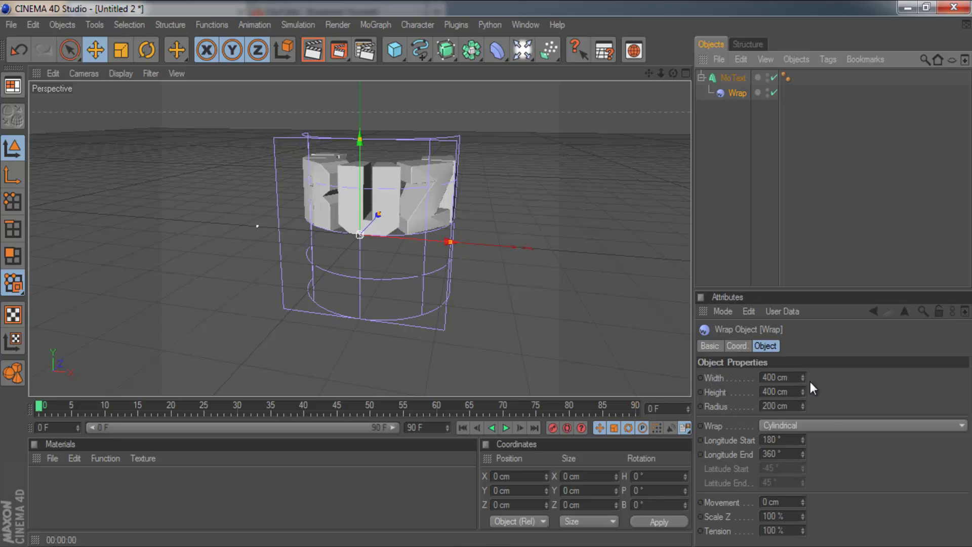
{"action": "mouse_move", "coordinate": [802, 378]}
{"action": "left_mouse_down"}
{"action": "mouse_move", "coordinate": [804, 361]}
{"action": "mouse_move", "coordinate": [795, 416]}
{"action": "mouse_move", "coordinate": [805, 360]}
{"action": "mouse_move", "coordinate": [768, 539]}
{"action": "mouse_move", "coordinate": [811, 245]}
{"action": "mouse_move", "coordinate": [797, 424]}
{"action": "mouse_move", "coordinate": [802, 377]}
{"action": "mouse_move", "coordinate": [805, 423]}
{"action": "mouse_move", "coordinate": [804, 368]}
{"action": "mouse_move", "coordinate": [804, 380]}
{"action": "left_mouse_up"}
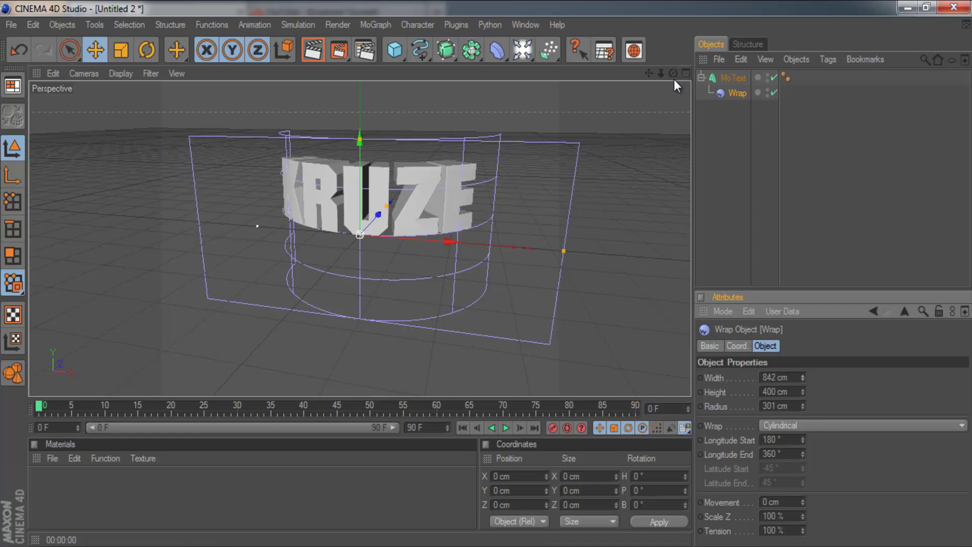
{"action": "left_click_drag", "start_coordinate": [672, 73], "coordinate": [485, 274]}
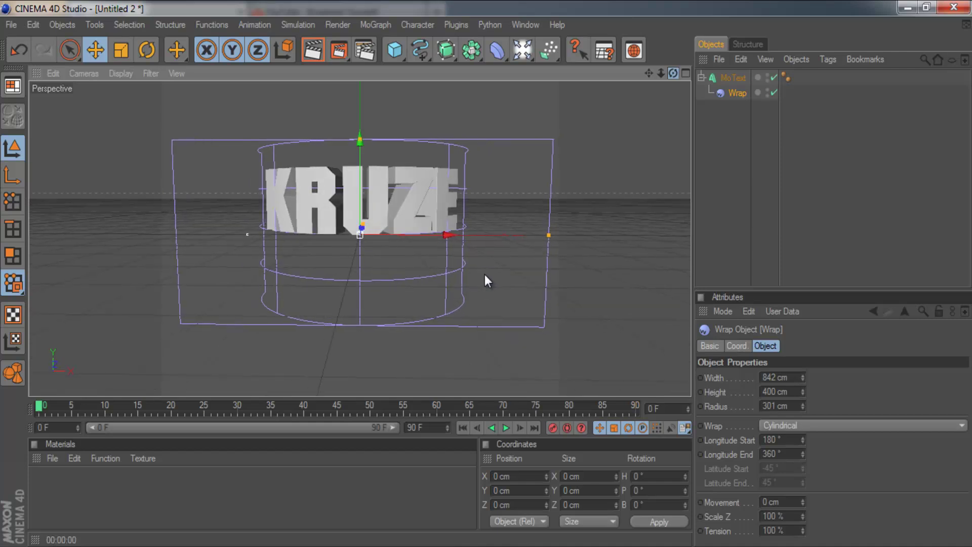
{"action": "left_click_drag", "start_coordinate": [802, 407], "coordinate": [801, 409]}
{"action": "left_click", "coordinate": [803, 381]}
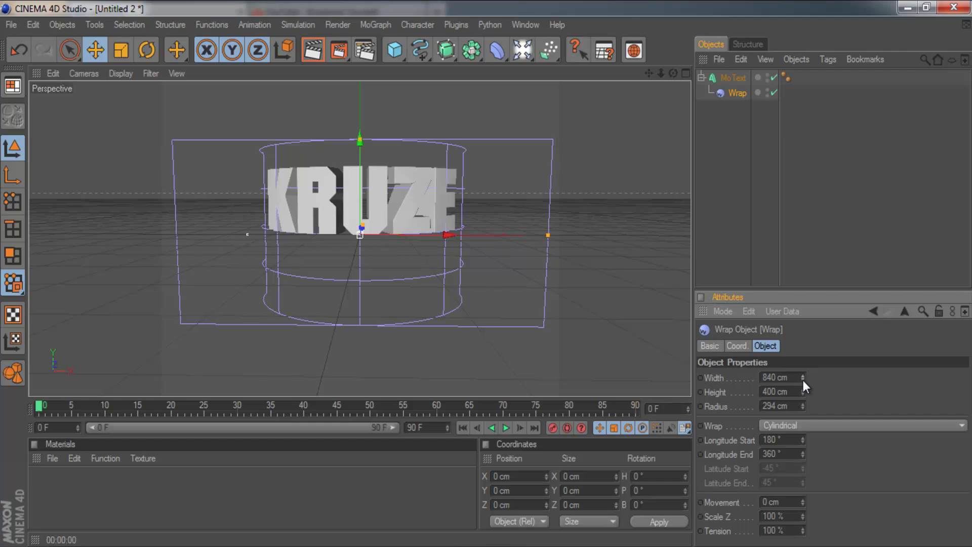
{"action": "left_click_drag", "start_coordinate": [805, 408], "coordinate": [804, 372]}
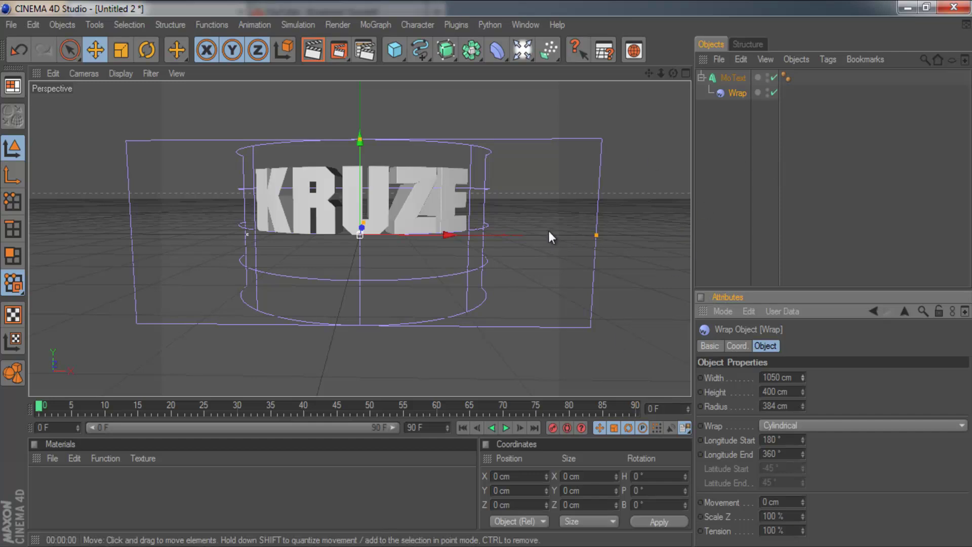
Create a new material and set its color to dark red, RGB 175, 15, 15.
{"action": "double_click", "coordinate": [104, 506]}
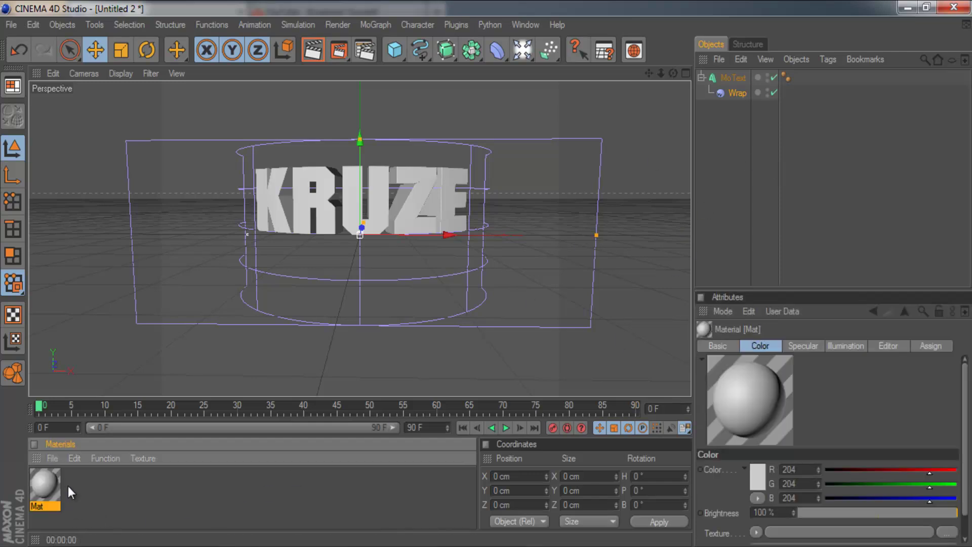
{"action": "double_click", "coordinate": [44, 485]}
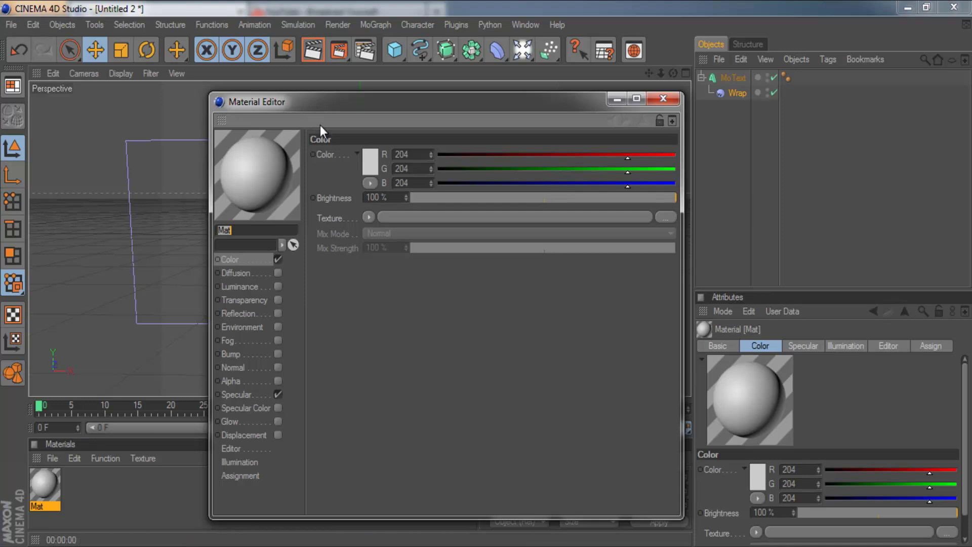
{"action": "left_click", "coordinate": [362, 171]}
{"action": "left_click_drag", "start_coordinate": [364, 167], "coordinate": [363, 138]}
{"action": "left_click", "coordinate": [334, 237]}
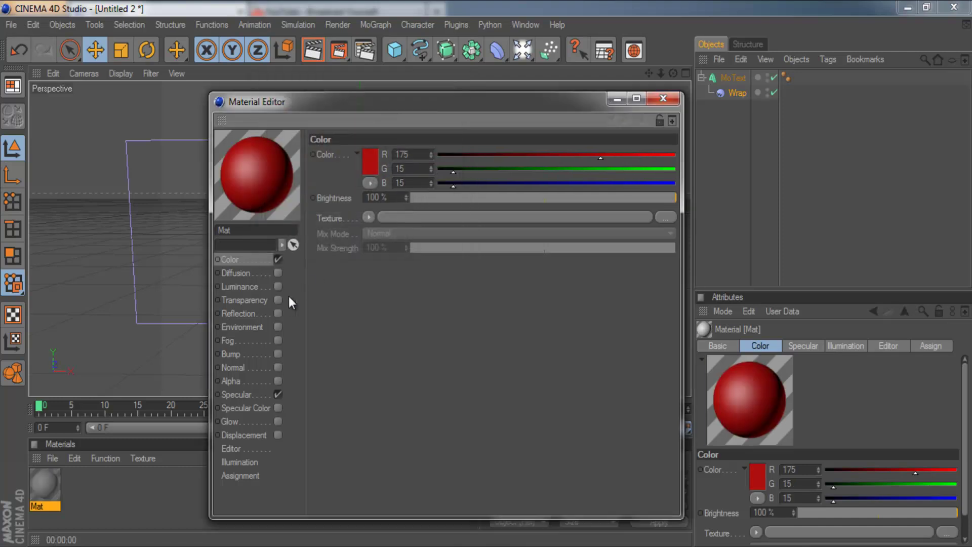
Enable reflection on the red material with a Fresnel texture and set the reflection brightness to 10%.
{"action": "left_click", "coordinate": [278, 314]}
{"action": "left_click", "coordinate": [368, 232]}
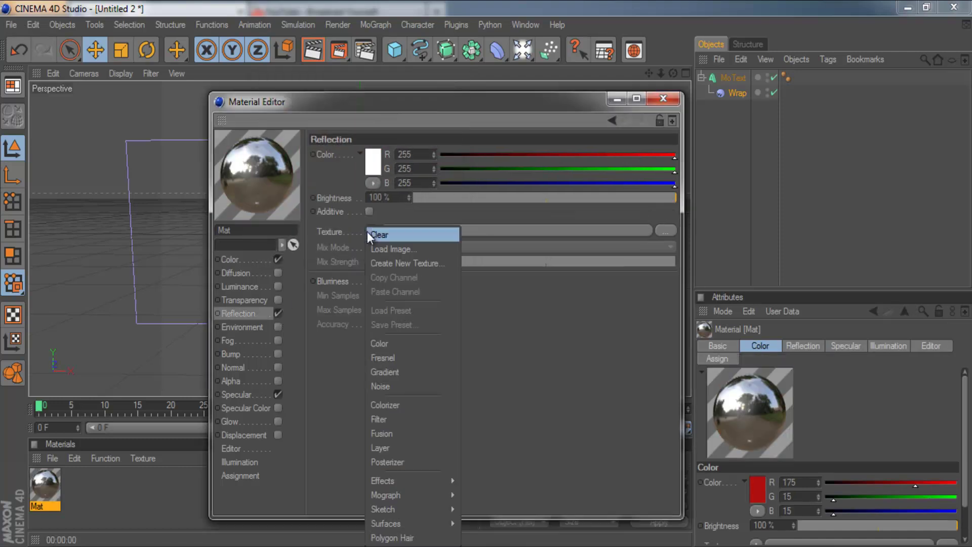
{"action": "left_click", "coordinate": [387, 358]}
{"action": "left_click", "coordinate": [440, 198]}
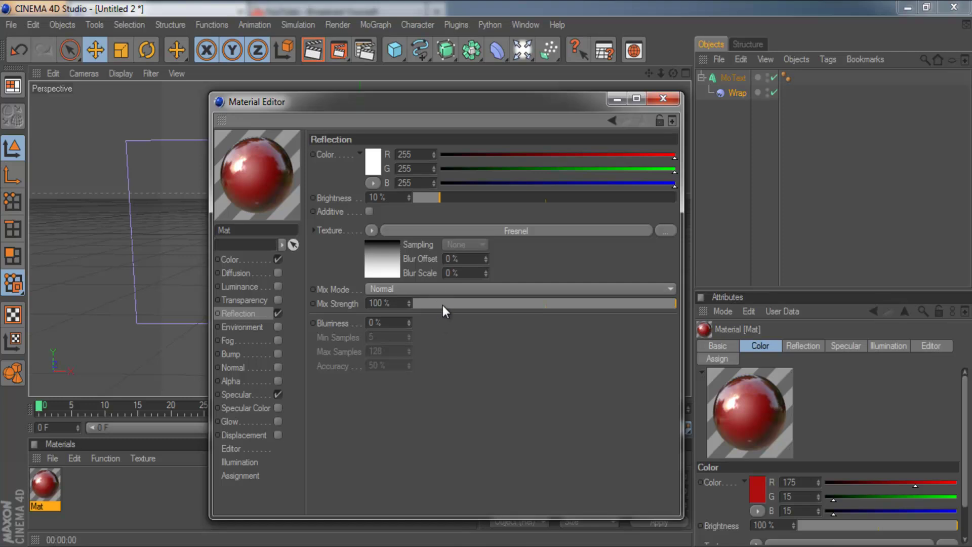
Set the red material's specular width to 25% and height to about 32%, and close the material's settings.
{"action": "left_click", "coordinate": [256, 396]}
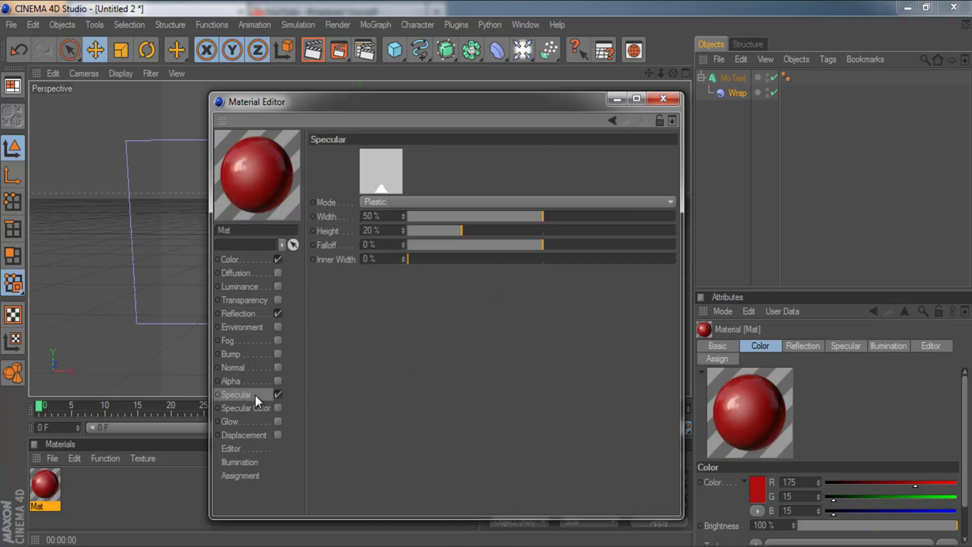
{"action": "left_click", "coordinate": [446, 220]}
{"action": "left_click_drag", "start_coordinate": [465, 220], "coordinate": [472, 231]}
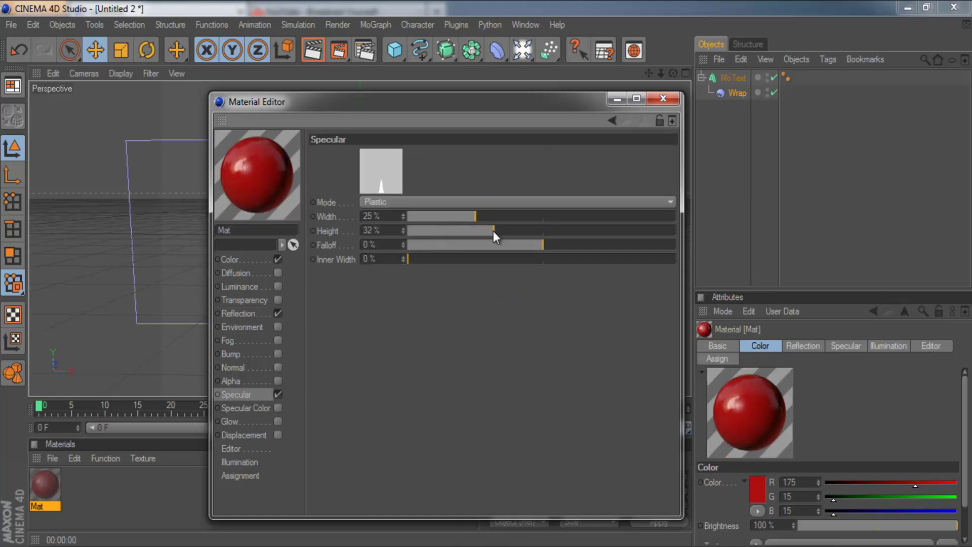
{"action": "left_click", "coordinate": [663, 99]}
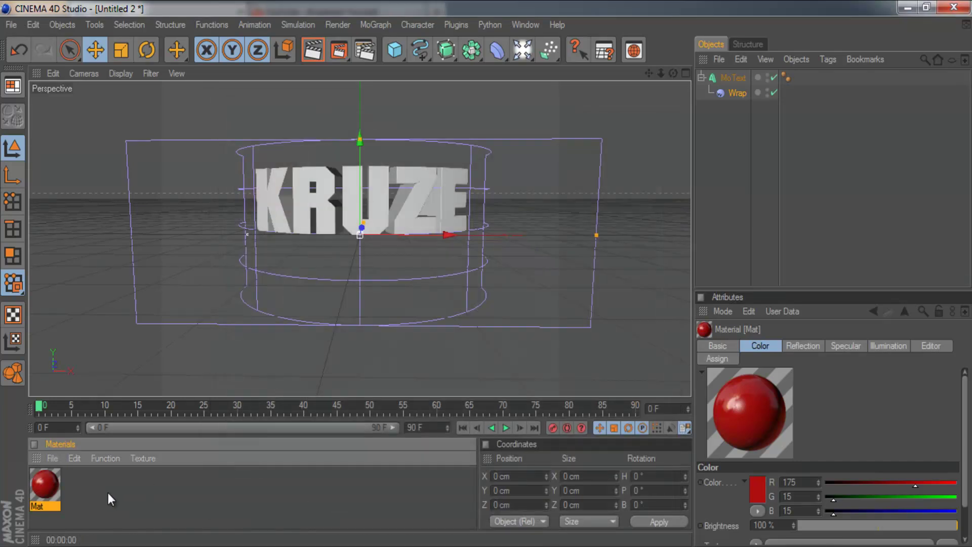
Apply the red material to the MoText object and preview the curved text with viewport renders.
{"action": "left_click_drag", "start_coordinate": [632, 161], "coordinate": [733, 78]}
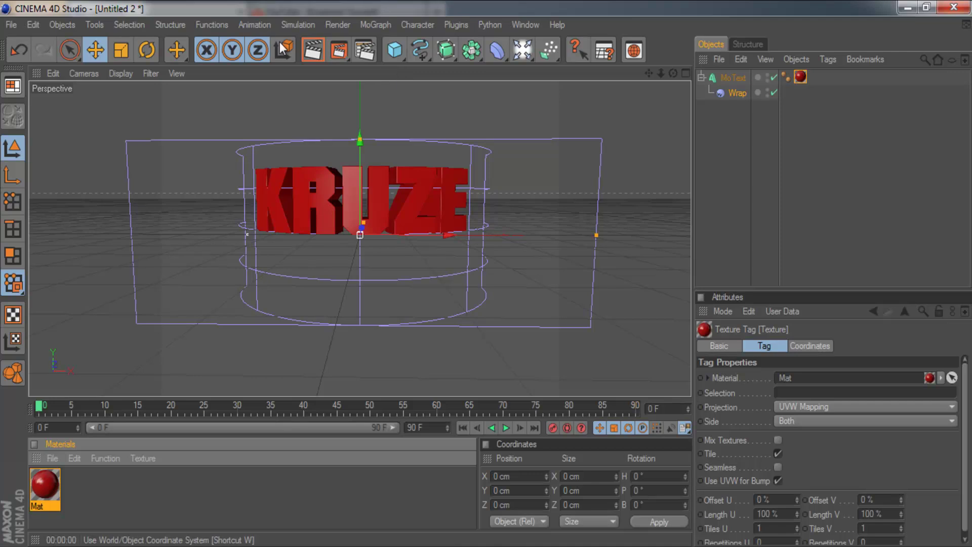
{"action": "left_click", "coordinate": [313, 50]}
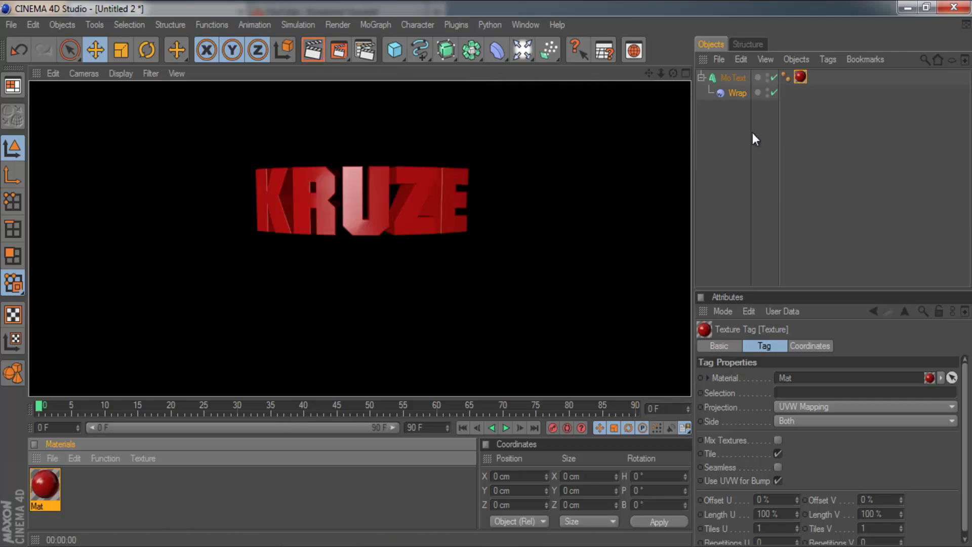
{"action": "left_click", "coordinate": [673, 74]}
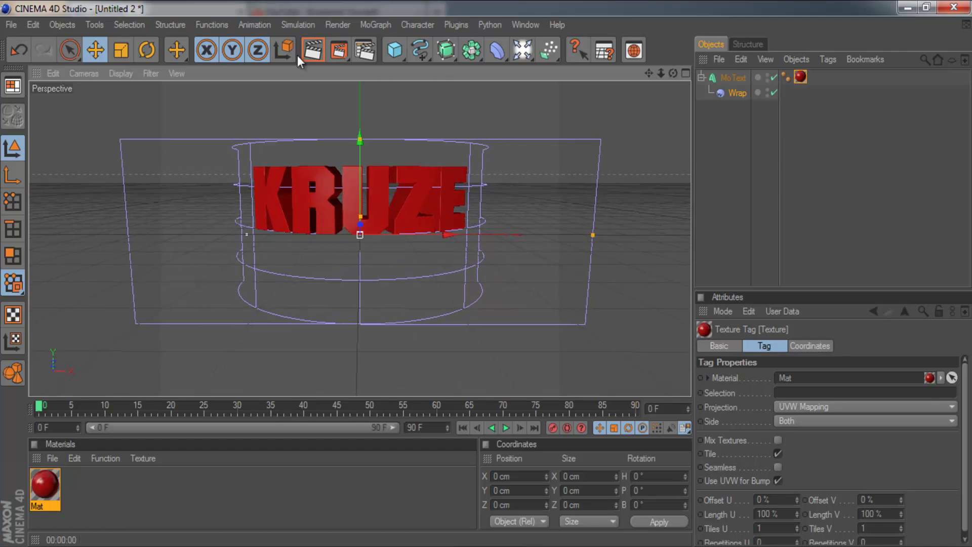
{"action": "left_click", "coordinate": [313, 50]}
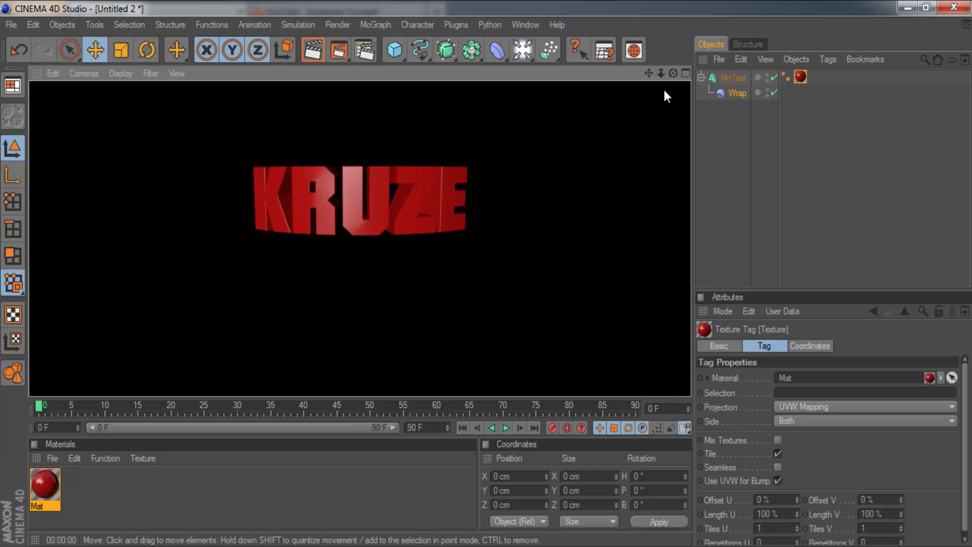
{"action": "left_click", "coordinate": [773, 129]}
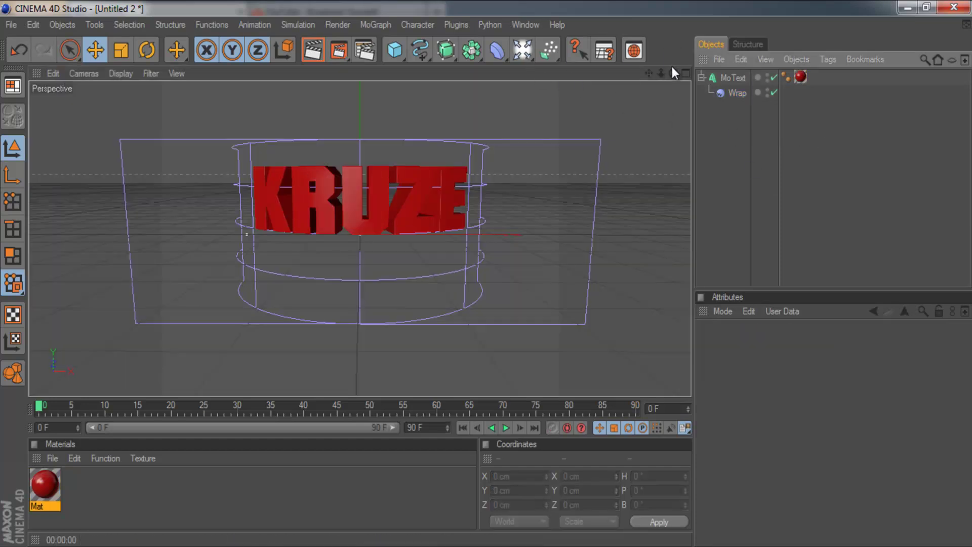
Turn the perspective view to see the curved KRUZE text from a raised side angle.
{"action": "mouse_move", "coordinate": [494, 276]}
{"action": "left_mouse_down", "text": "alt"}
{"action": "mouse_move", "coordinate": [476, 283]}
{"action": "mouse_move", "coordinate": [470, 260]}
{"action": "mouse_move", "coordinate": [487, 278]}
{"action": "mouse_move", "coordinate": [466, 267]}
{"action": "mouse_move", "coordinate": [487, 274]}
{"action": "mouse_move", "coordinate": [497, 263]}
{"action": "mouse_move", "coordinate": [473, 281]}
{"action": "mouse_move", "coordinate": [493, 272]}
{"action": "mouse_move", "coordinate": [485, 276]}
{"action": "left_mouse_up", "text": "alt"}
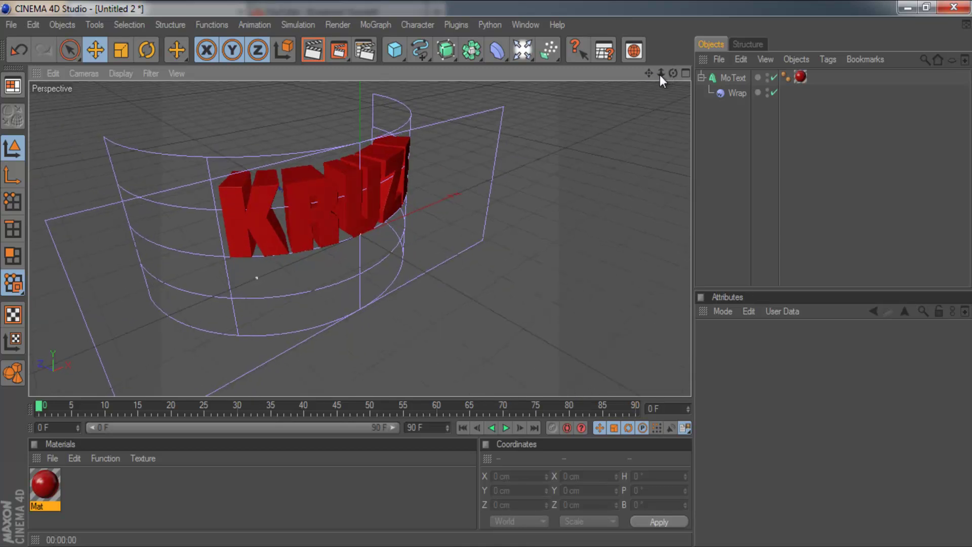
{"action": "middle_click_drag", "start_coordinate": [486, 274], "coordinate": [486, 278], "text": "alt"}
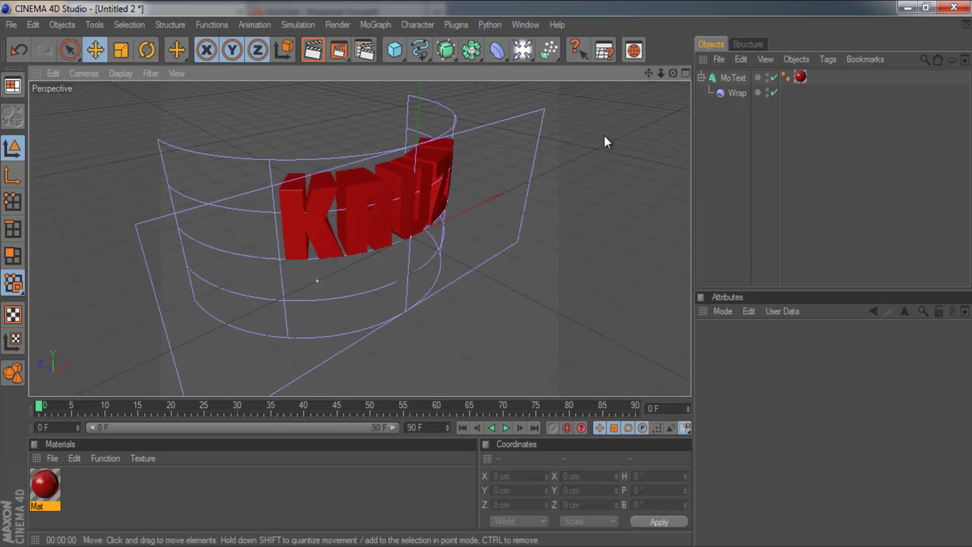